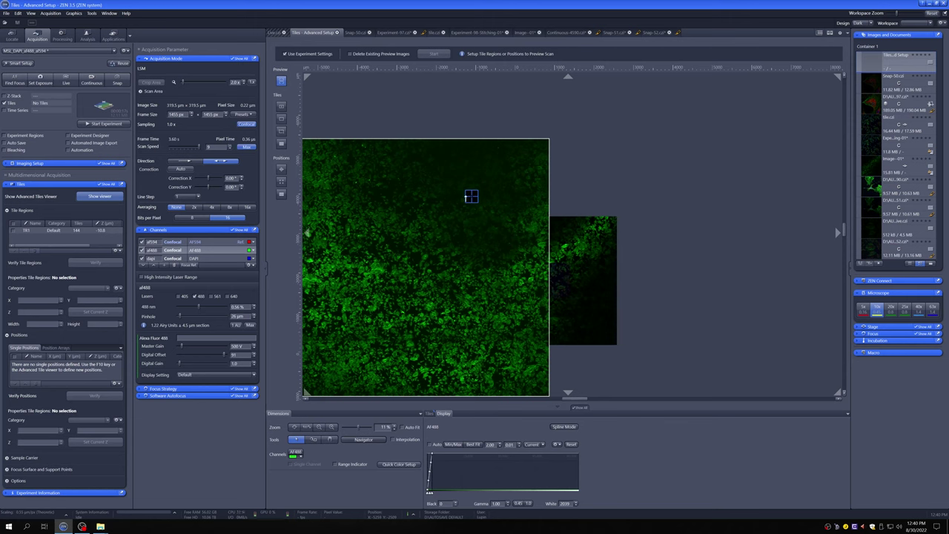
# Move the stage to the cell area at about X -4938 µm, Y -344 µm in the preview and add it as a single position.
pyautogui.scroll(5, 319, 305)
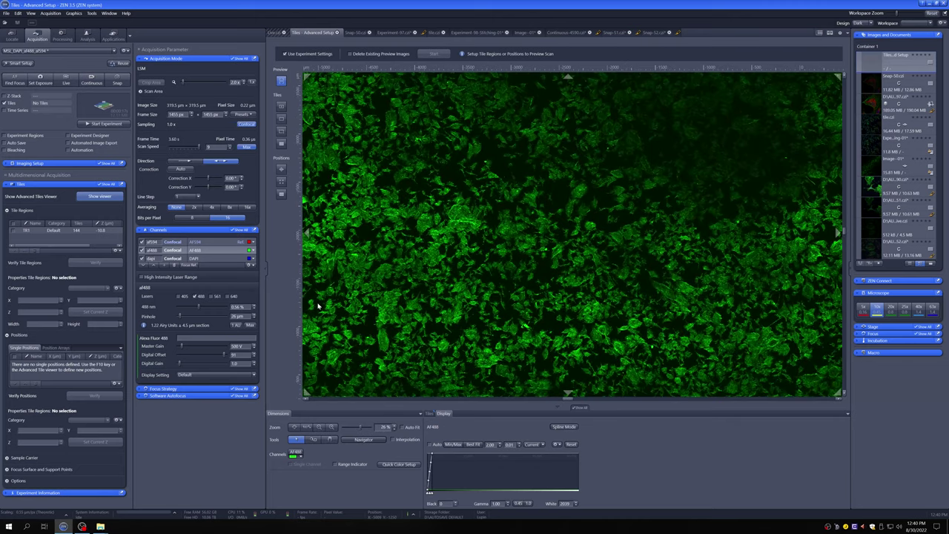
pyautogui.click(329, 439)
pyautogui.moveTo(455, 305); pyautogui.dragTo(426, 214)
pyautogui.scroll(3, 427, 215)
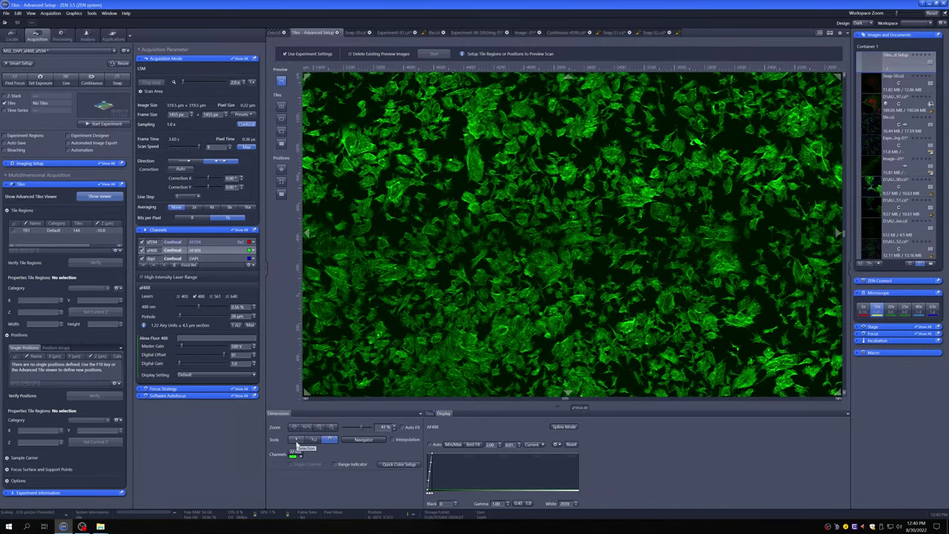
pyautogui.click(297, 442)
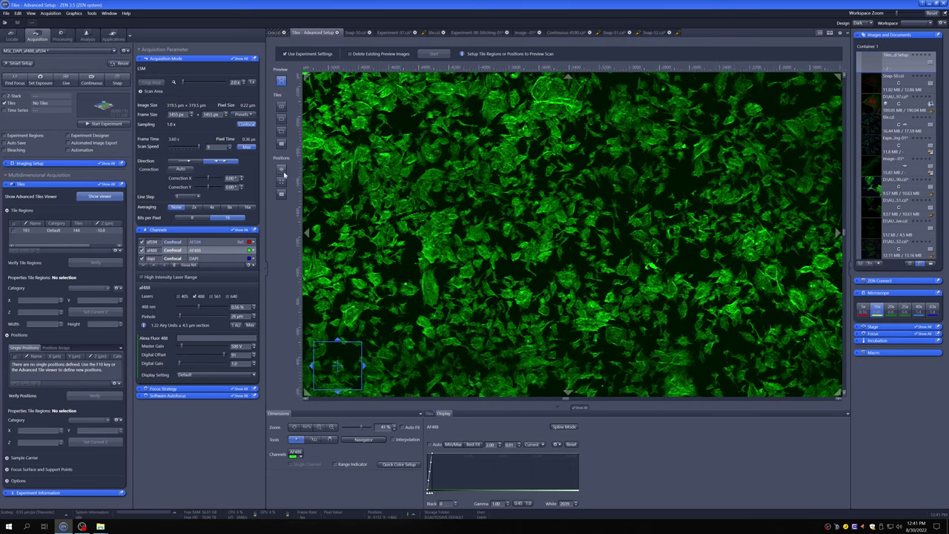
pyautogui.click(281, 170)
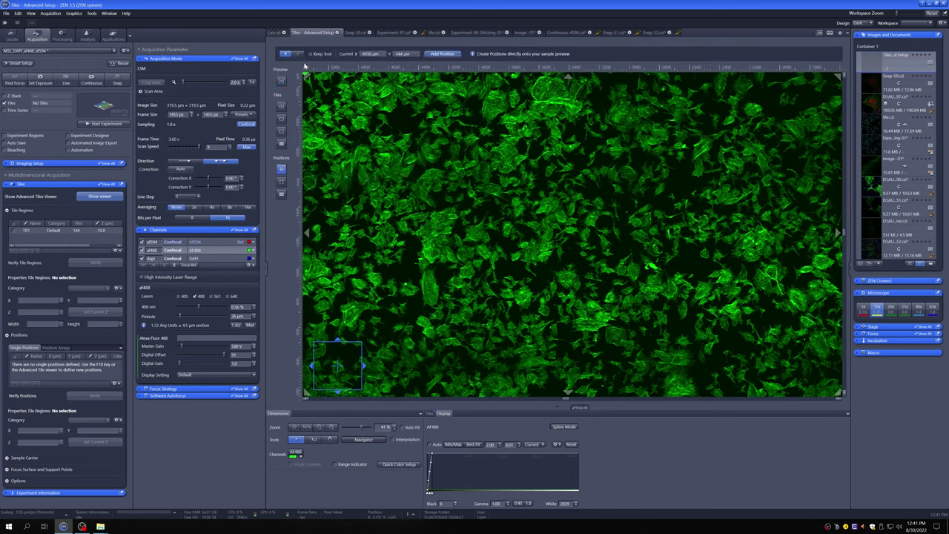
pyautogui.click(437, 54)
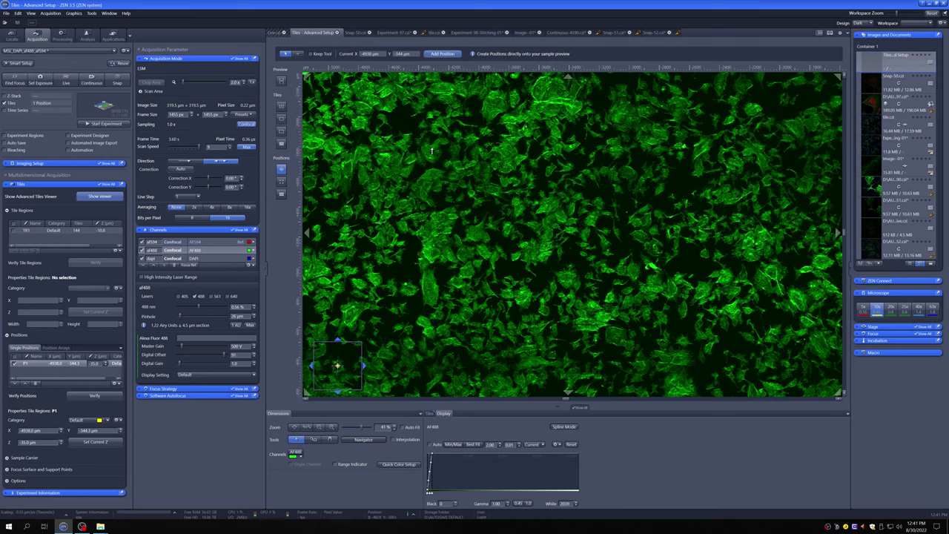
# Move the stage to about X -4026, Y -1683 µm and X -2317, Y -1699 µm, adding each location as a position.
pyautogui.doubleClick(473, 169)
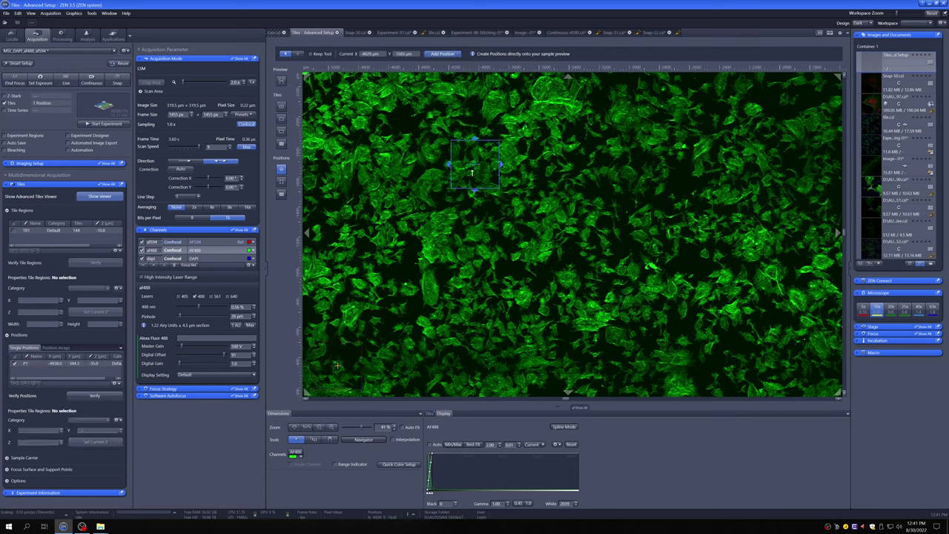
pyautogui.click(442, 53)
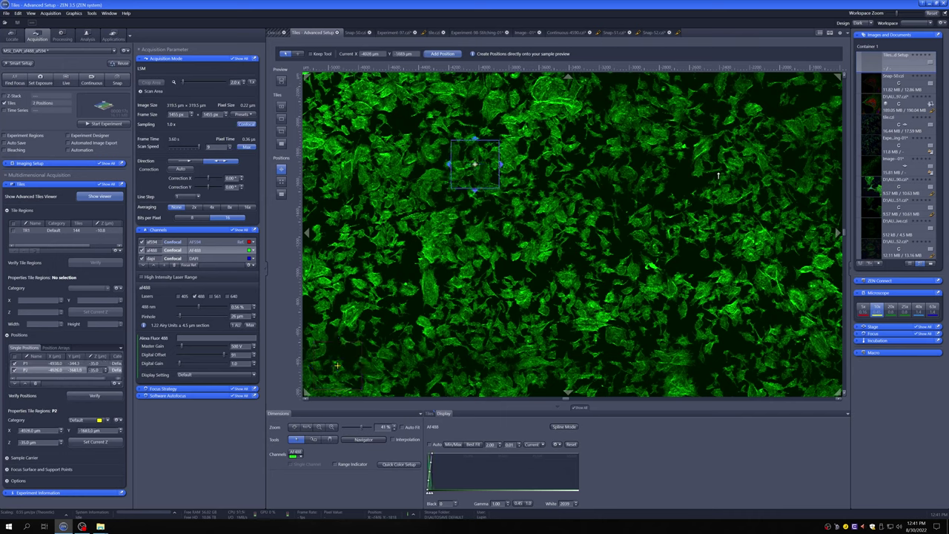
pyautogui.doubleClick(722, 166)
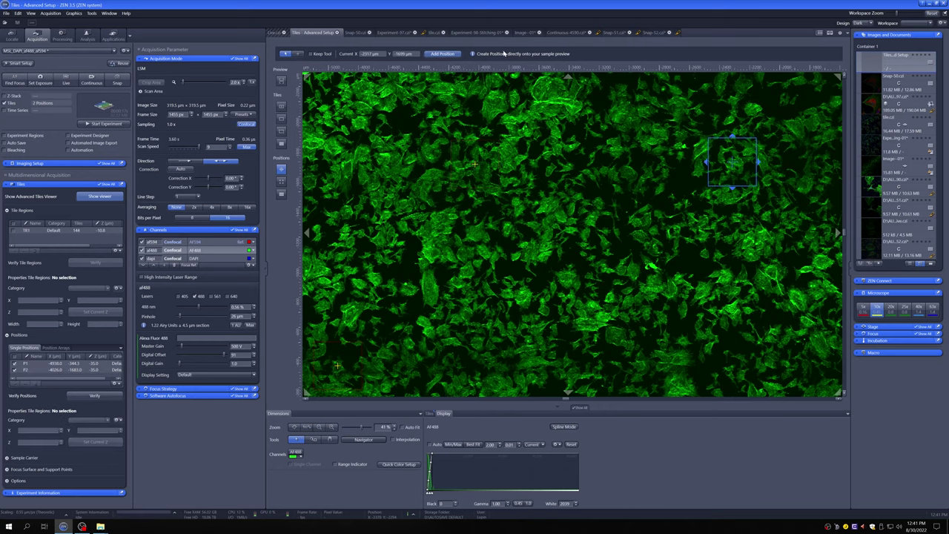
pyautogui.click(444, 54)
# Place a position directly on the sample preview at about X -2506 µm, Y -848 µm with the position placement tool.
pyautogui.scroll(-1, 520, 137)
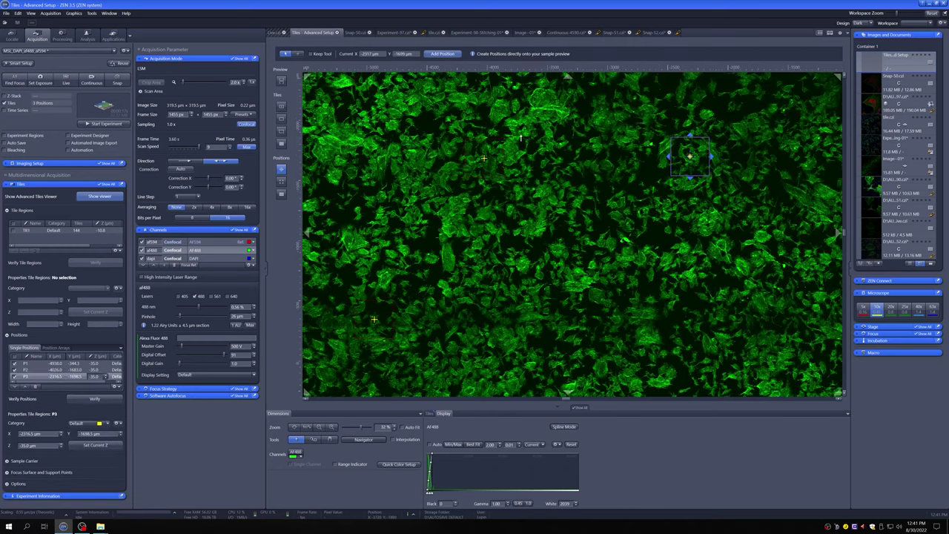
pyautogui.click(704, 302)
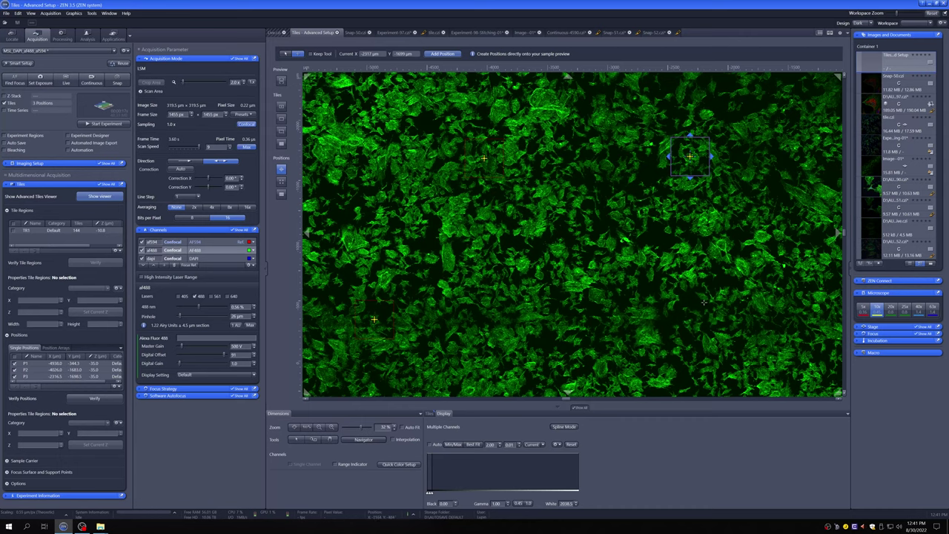
pyautogui.click(667, 259)
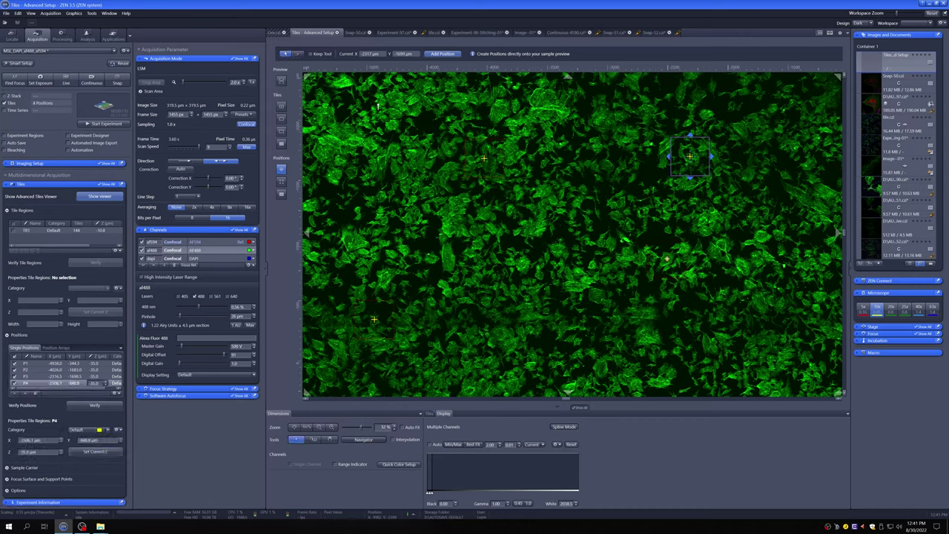
# Keep the placement tool active and mark positions at about X/Y -5200/-1843, -3038/-2097 and -1675/-488 µm on the preview.
pyautogui.click(297, 54)
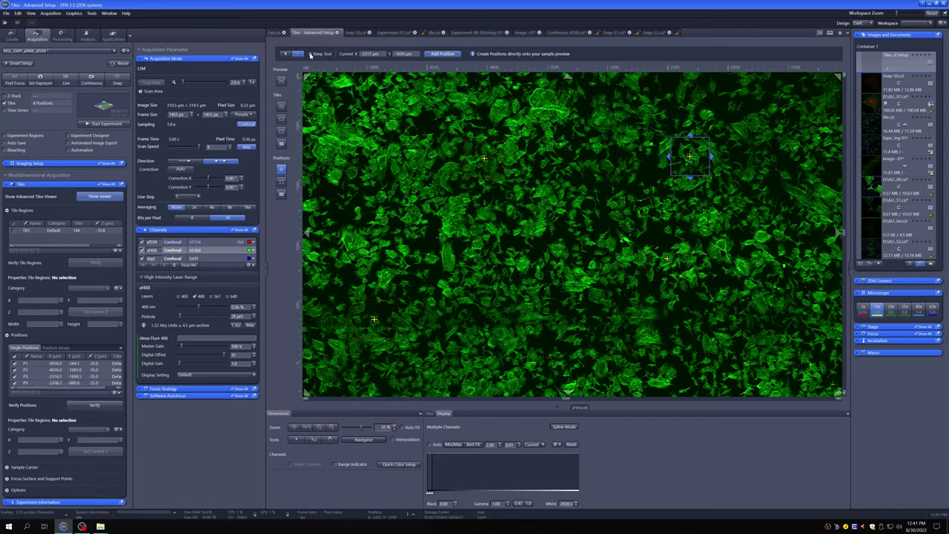
pyautogui.click(311, 55)
pyautogui.click(342, 139)
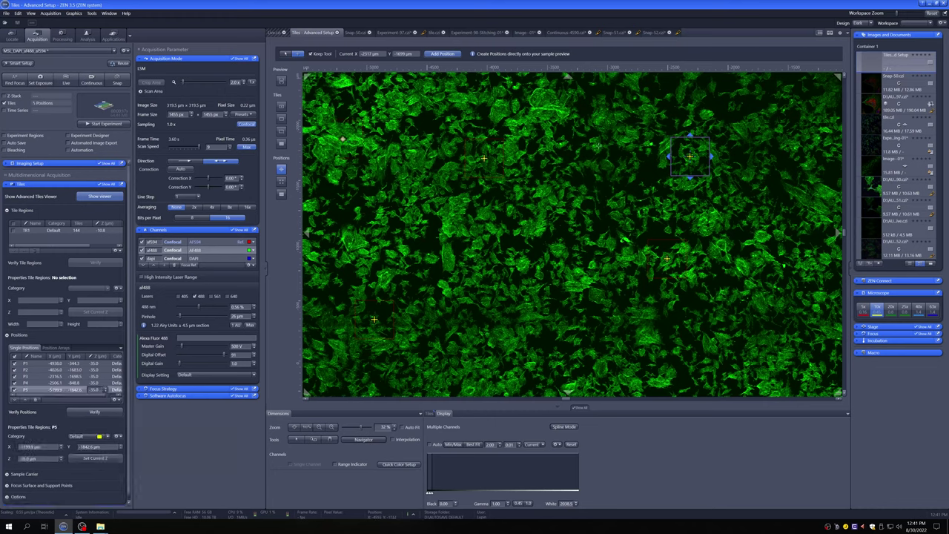
pyautogui.click(603, 108)
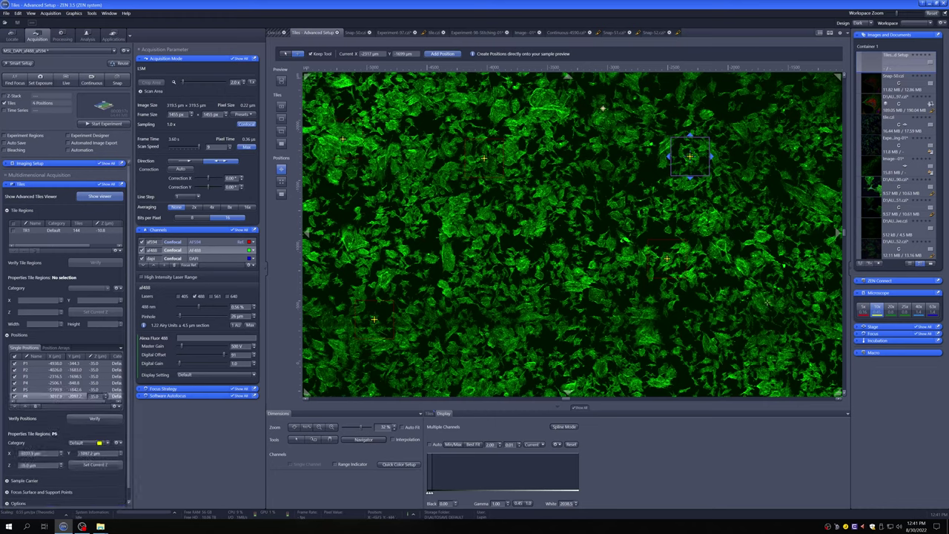
pyautogui.click(766, 301)
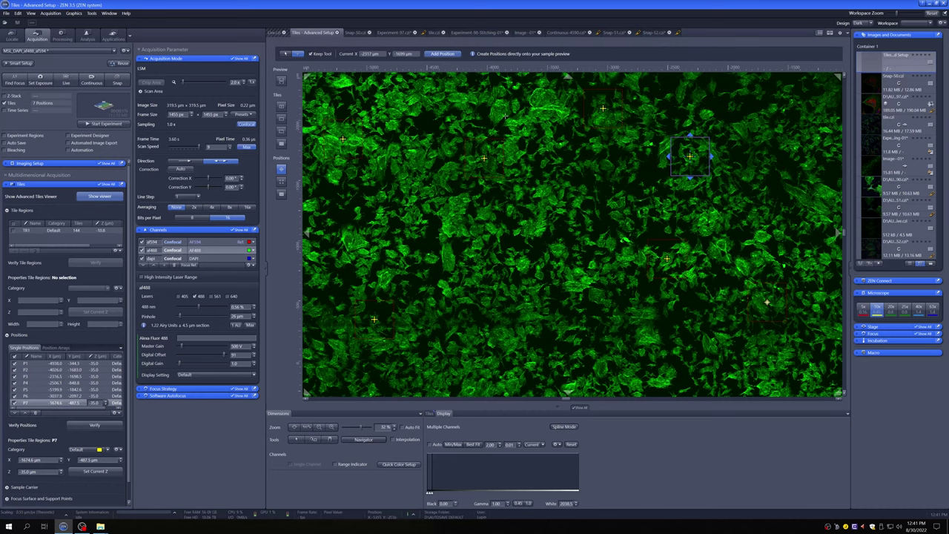
# View position P2 in a live scan and move the stage back to position P1.
pyautogui.click(53, 369)
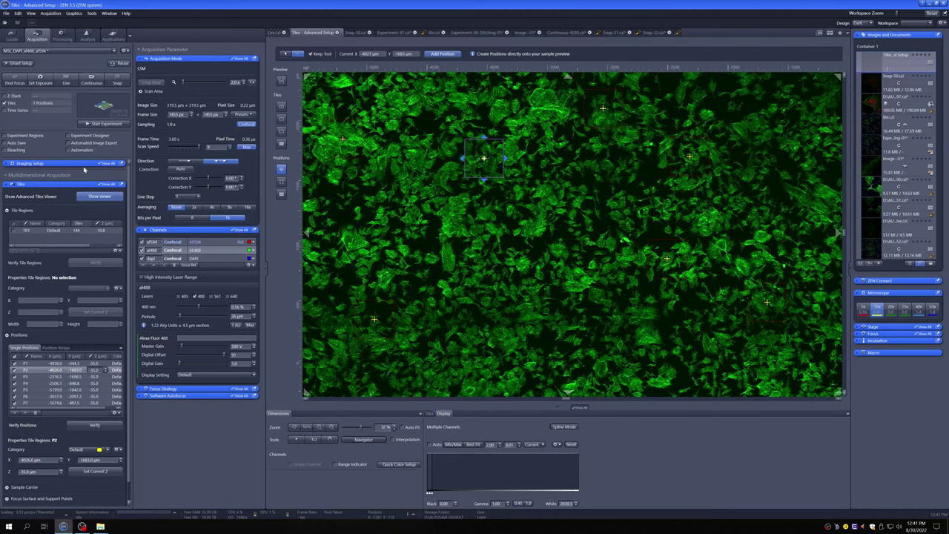
pyautogui.click(68, 82)
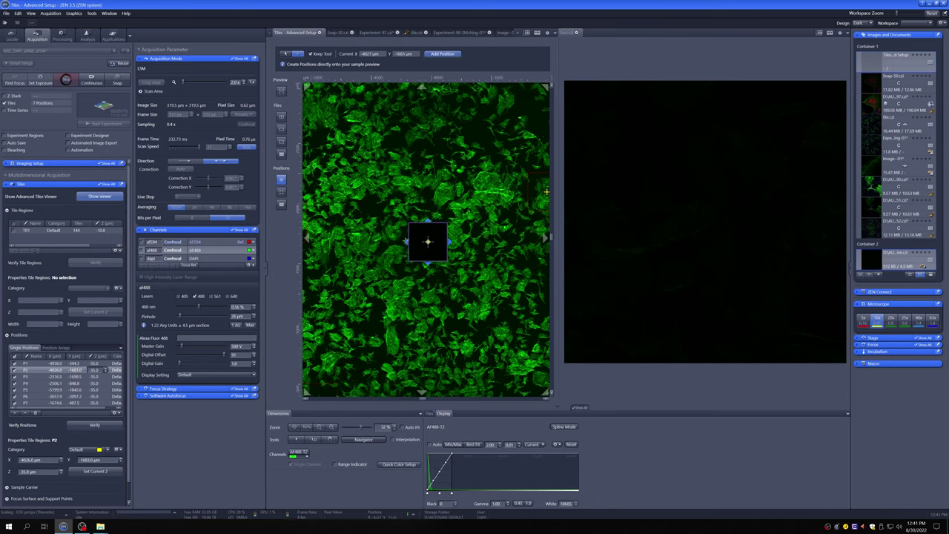
pyautogui.scroll(-5, 419, 230)
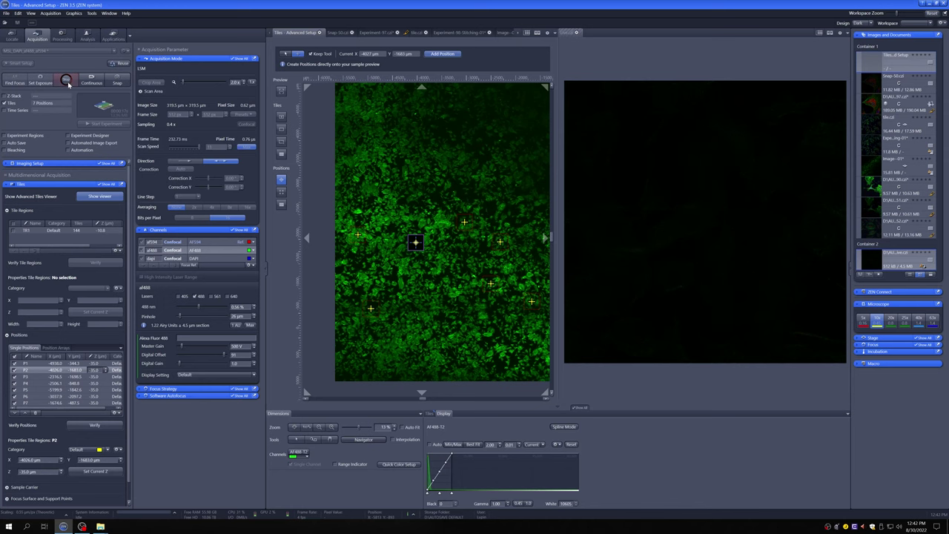
pyautogui.click(58, 364)
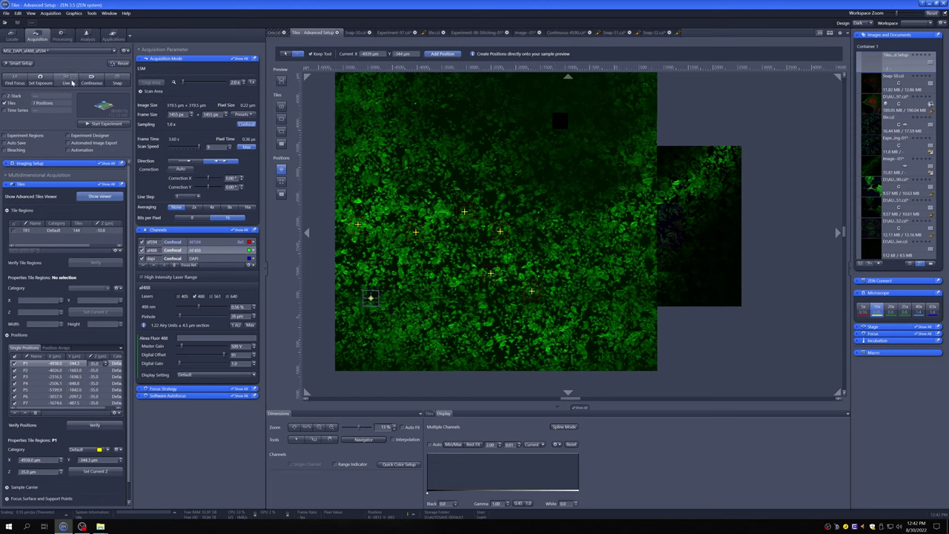
# Start verifying the positions and set the focus Z of P6 to -29.2, P5 to -27.4 and P2 to -28.7 µm.
pyautogui.click(91, 427)
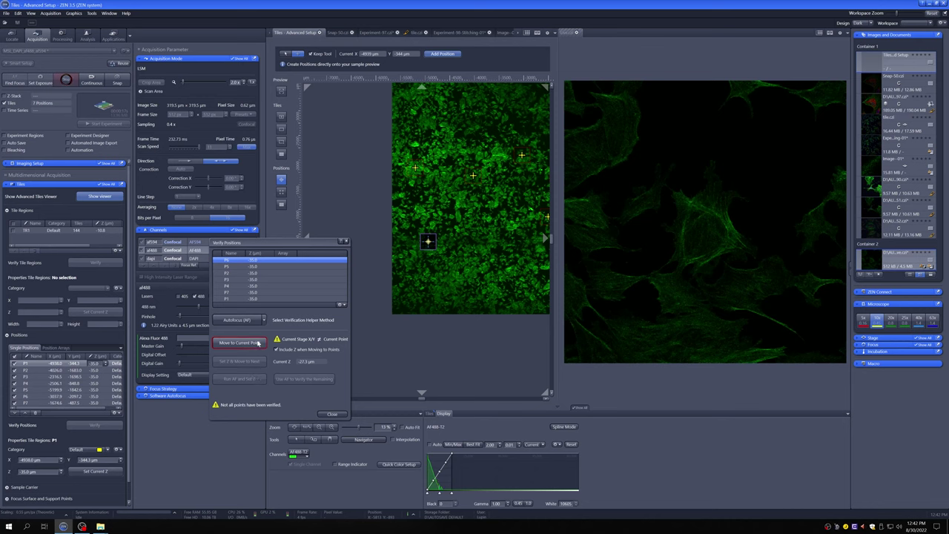
pyautogui.click(258, 343)
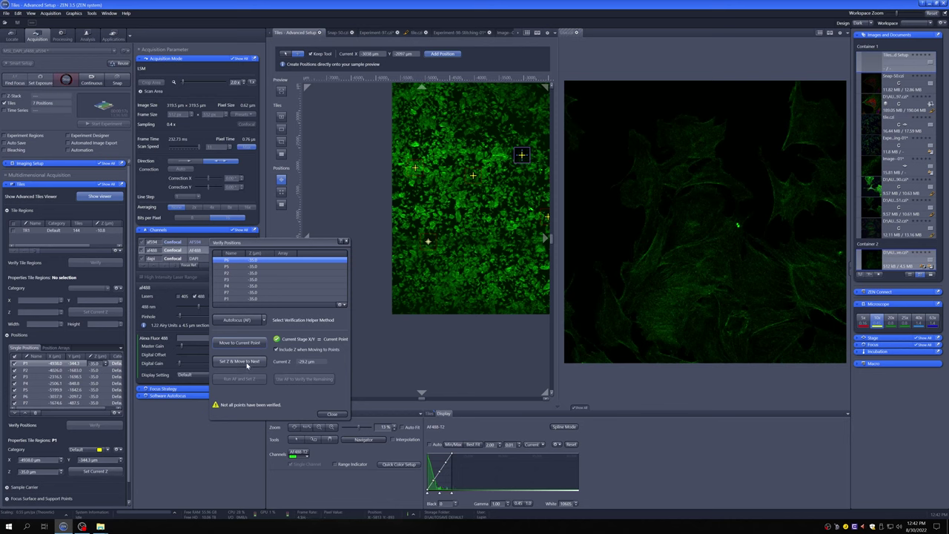
pyautogui.click(247, 361)
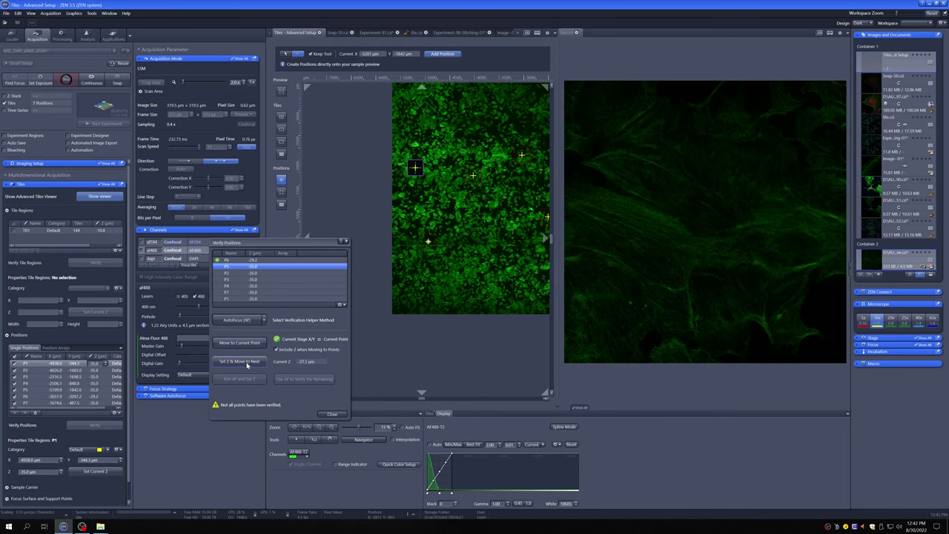
pyautogui.click(247, 362)
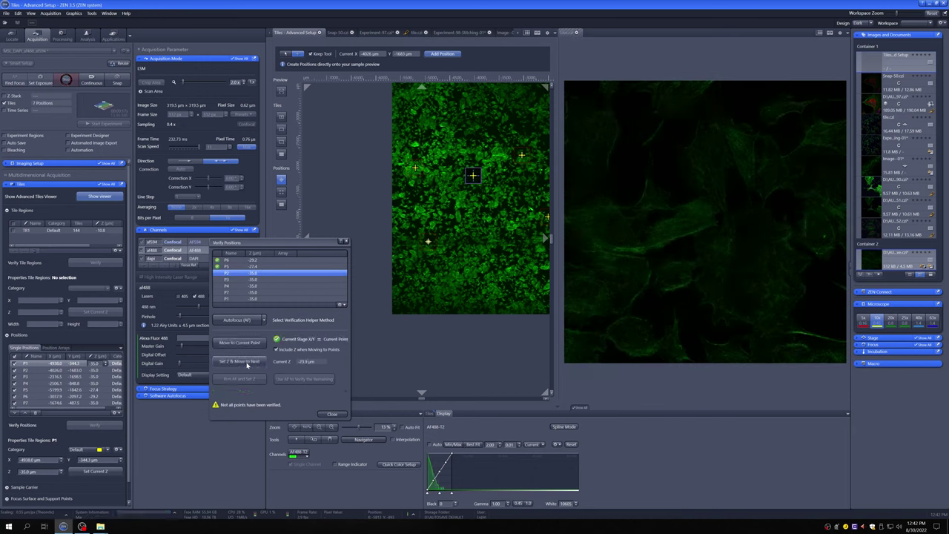
pyautogui.click(247, 361)
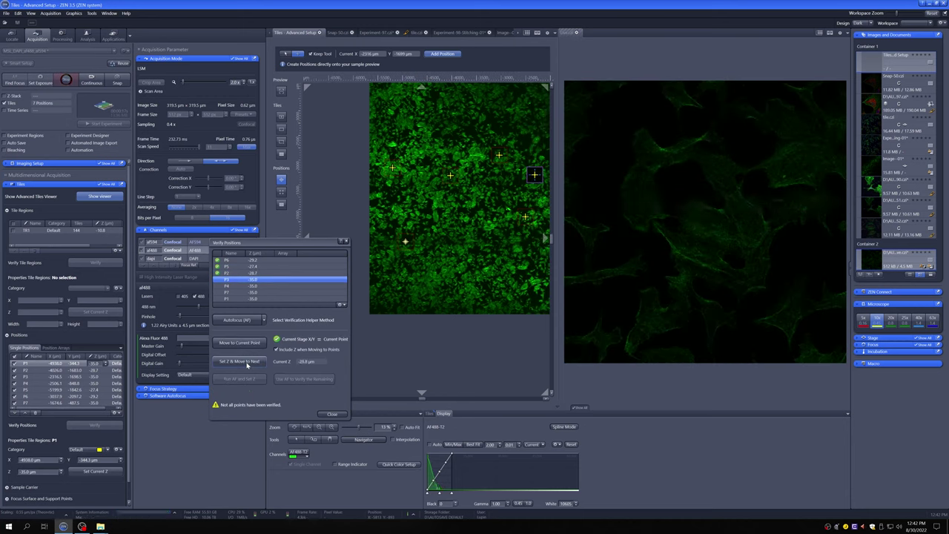
# Set the focus Z of P3 to -28.8, P4 to -29.3, P7 to -31.1 and P1 to -27.3 µm, and finish the verification.
pyautogui.click(247, 362)
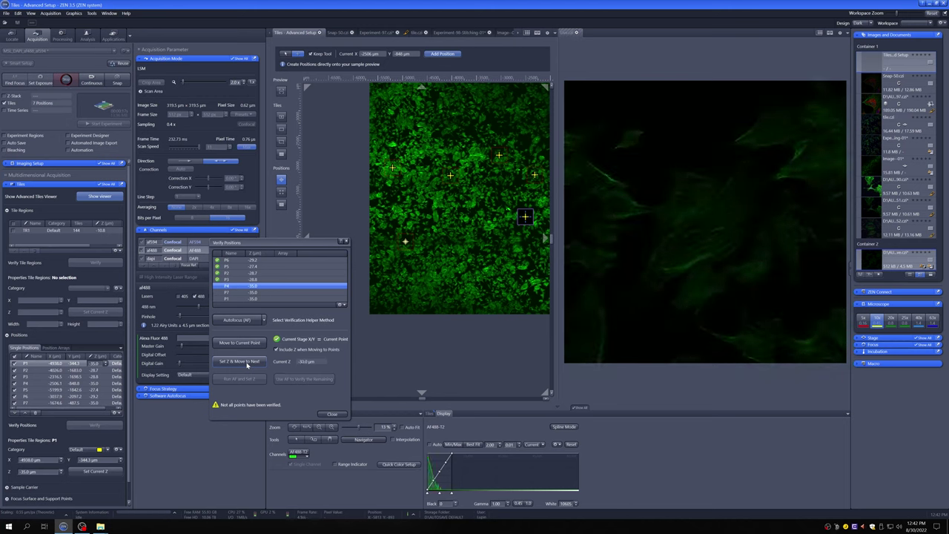
pyautogui.click(247, 361)
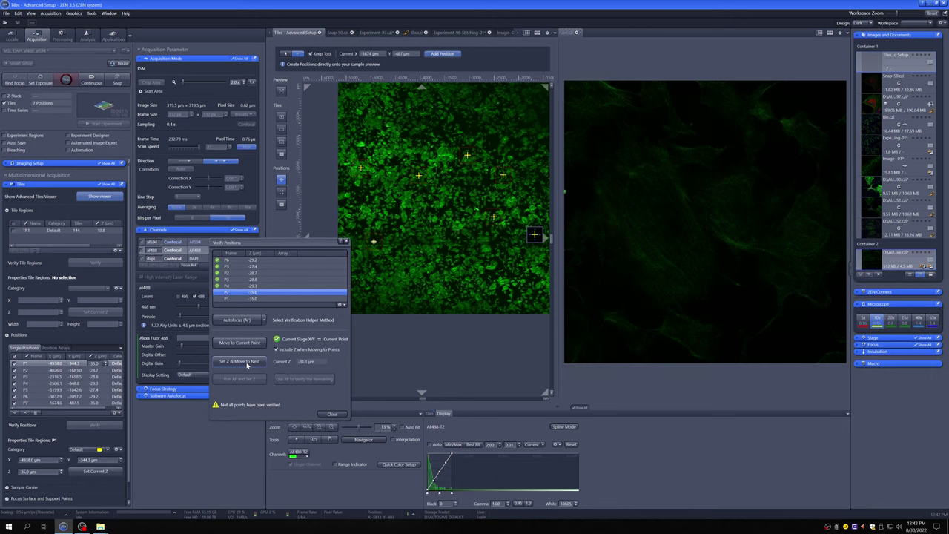
pyautogui.click(247, 361)
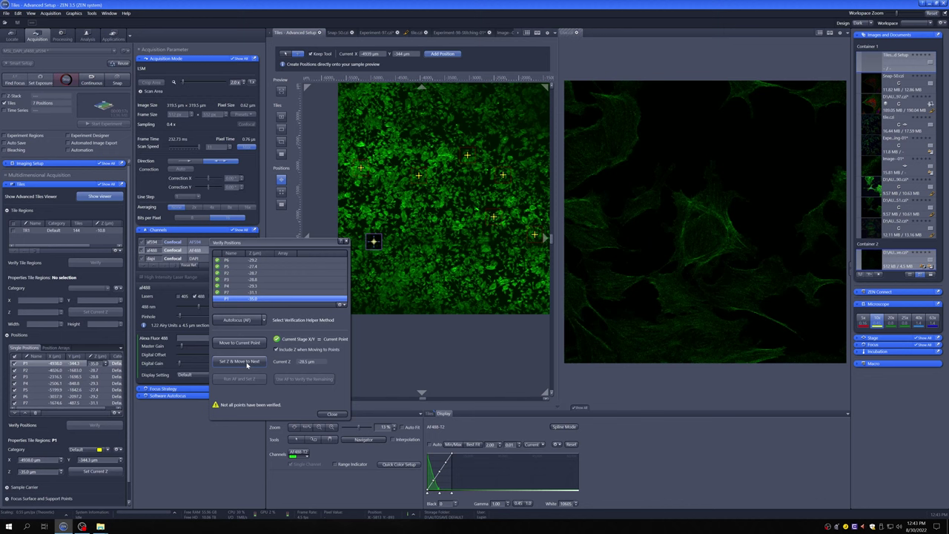
pyautogui.click(247, 362)
pyautogui.click(331, 414)
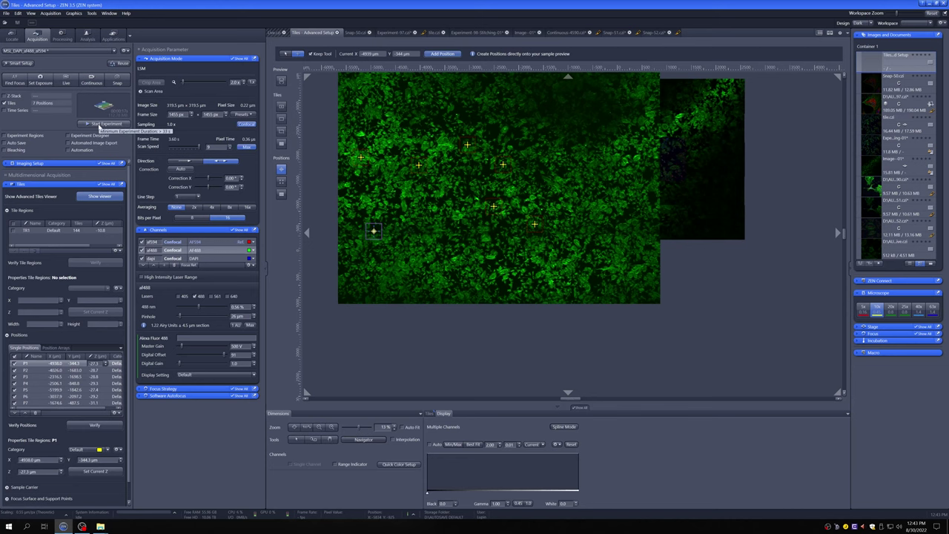
# Start the multi-position experiment and browse the acquired scenes up to the newest one.
pyautogui.click(100, 123)
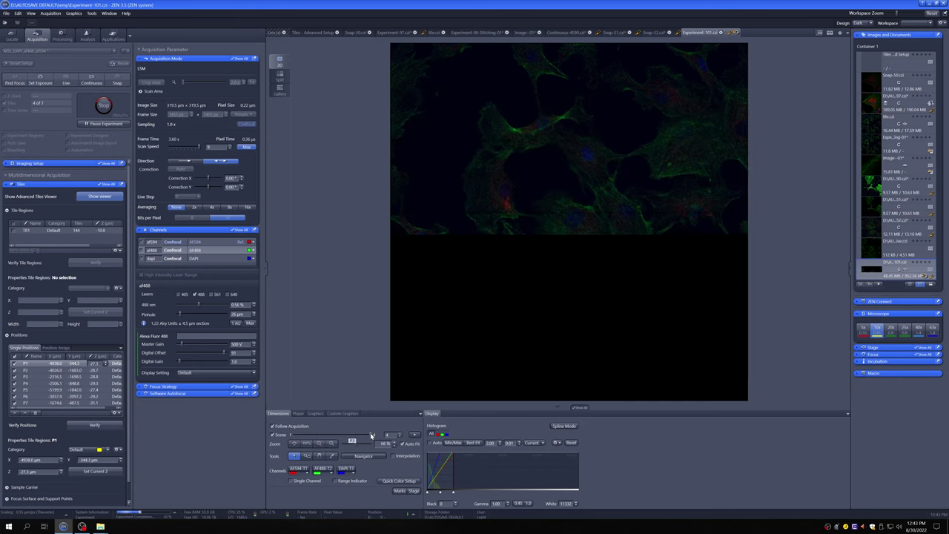
pyautogui.click(323, 435)
pyautogui.moveTo(324, 439); pyautogui.dragTo(372, 437)
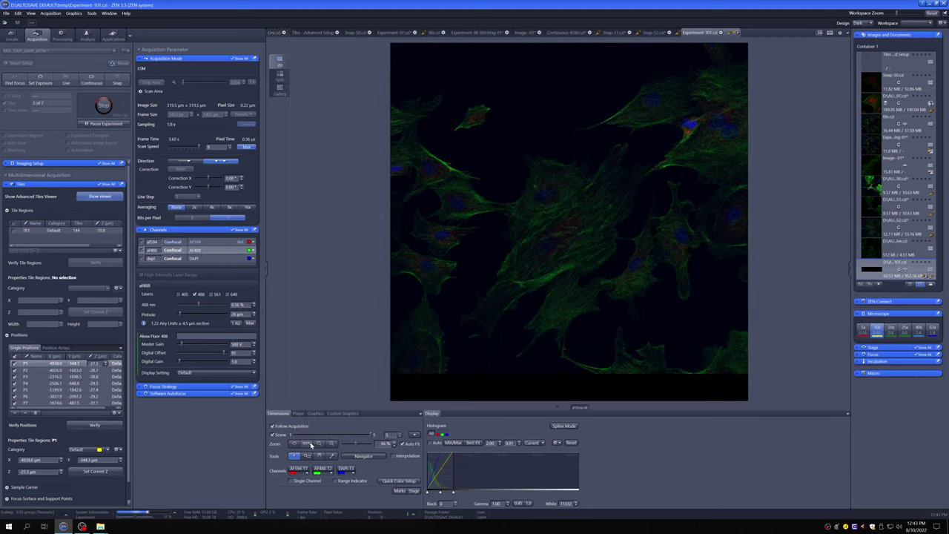